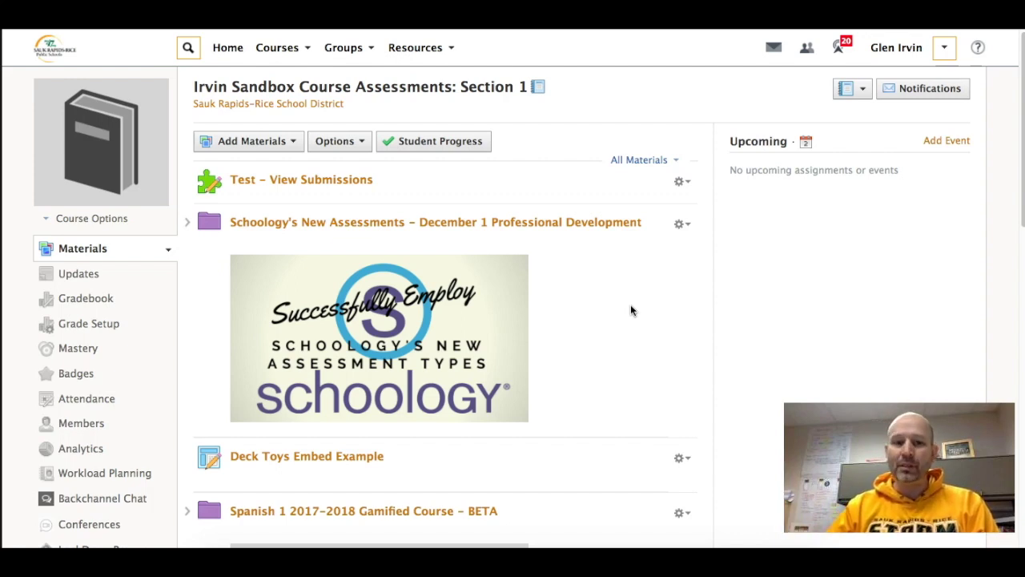
# - Set View Submissions to No in the settings of the "Test – View Submissions" assessment and save the changes
pyautogui.click(313, 181)
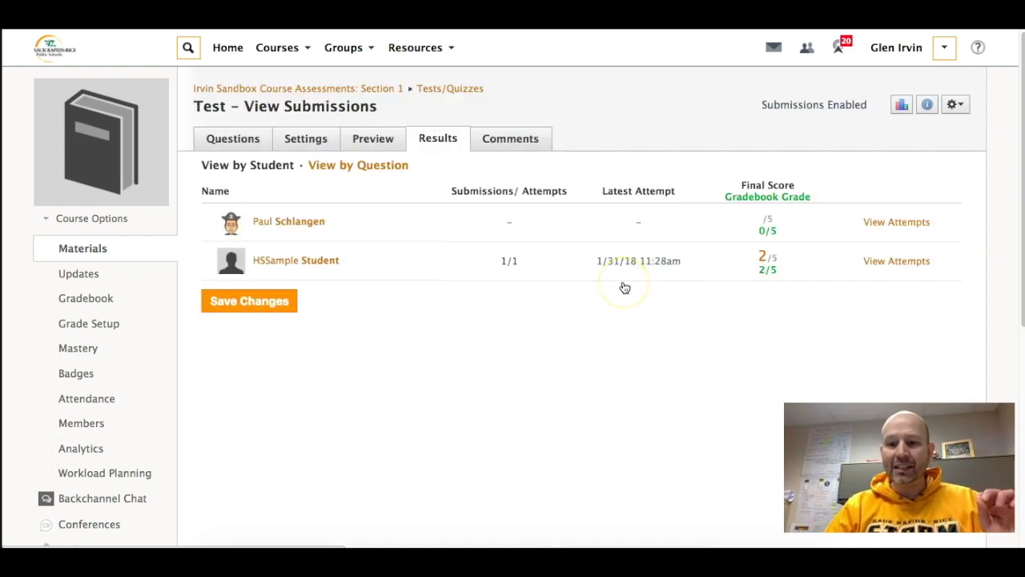
pyautogui.click(305, 137)
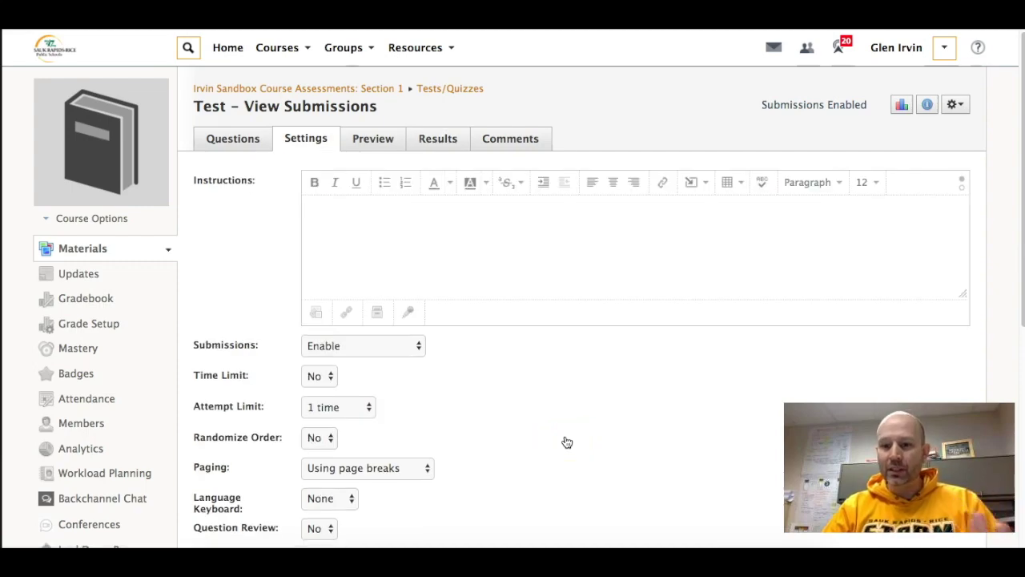
pyautogui.scroll(-5, 635, 411)
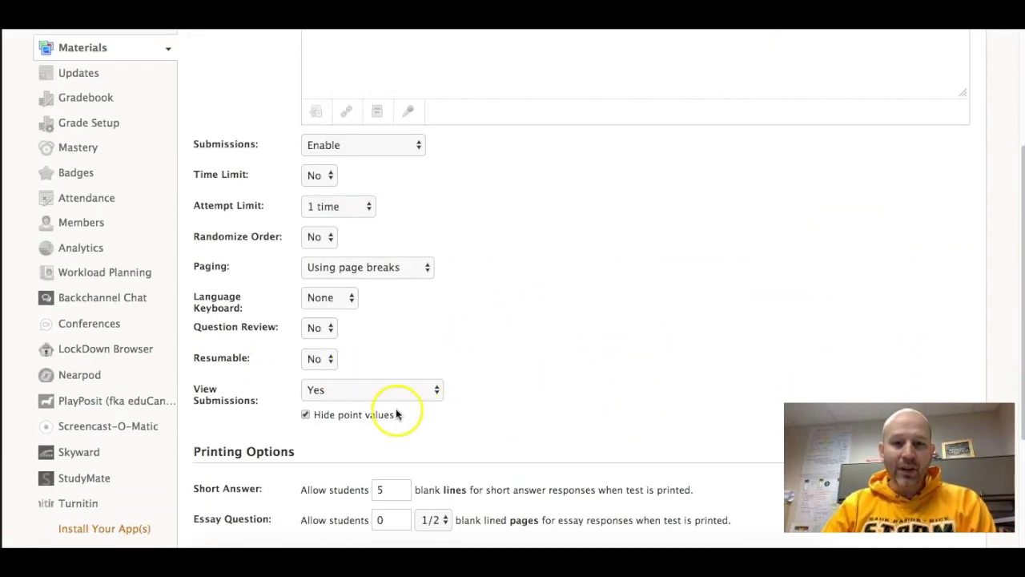
pyautogui.scroll(-1, 504, 347)
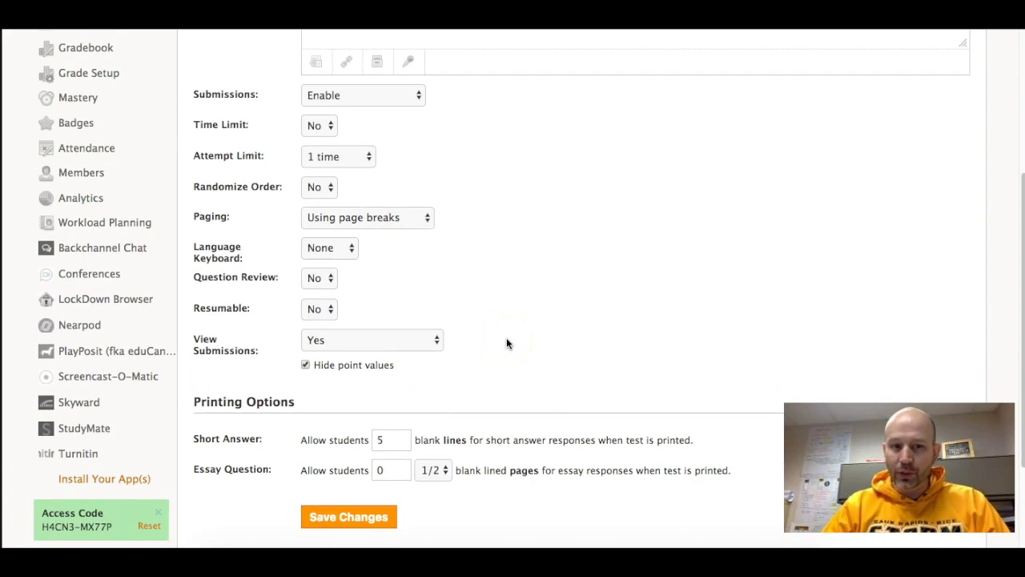
pyautogui.press('super+plus')
pyautogui.press('super+plus')
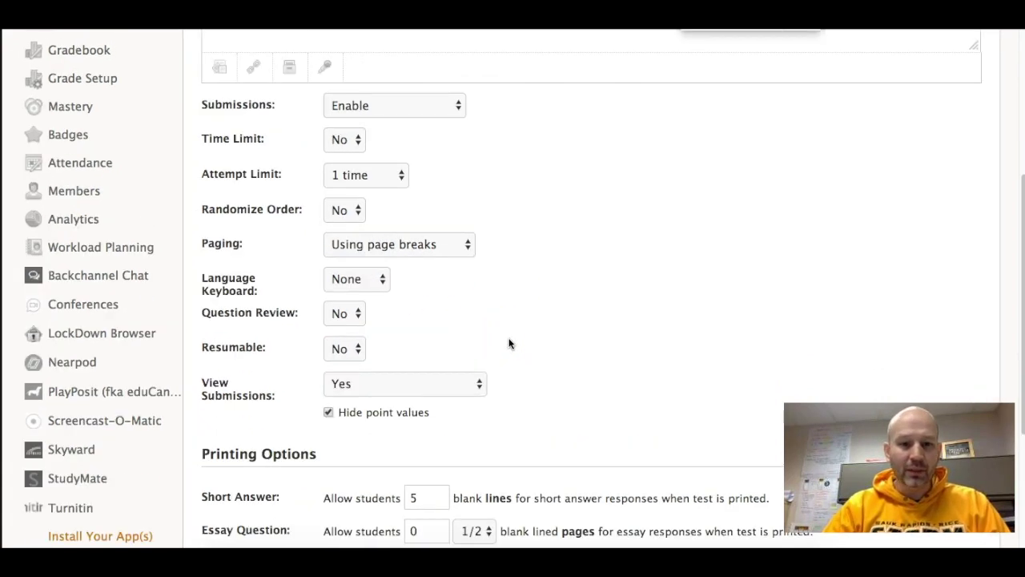
pyautogui.click(471, 320)
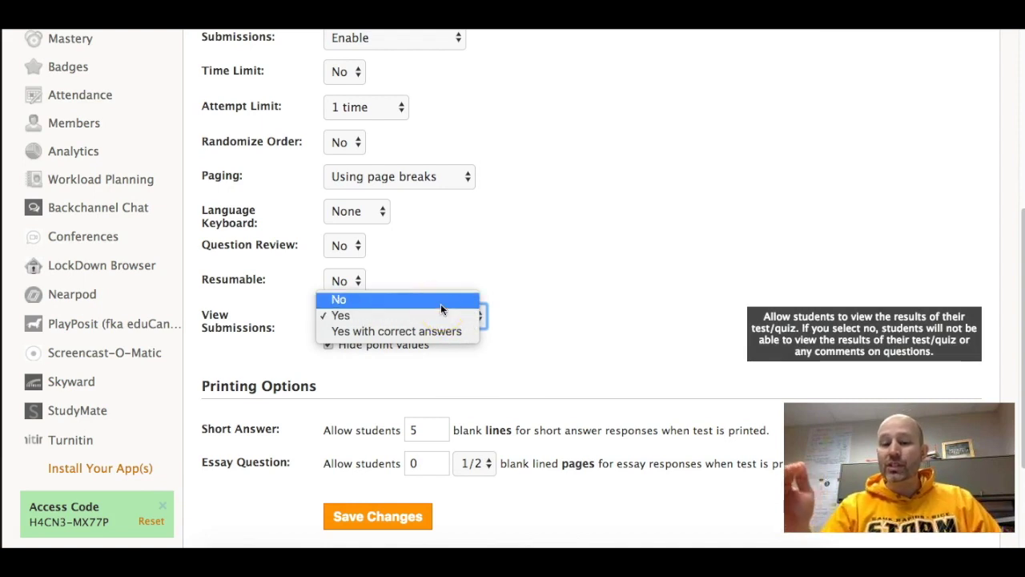
pyautogui.click(442, 304)
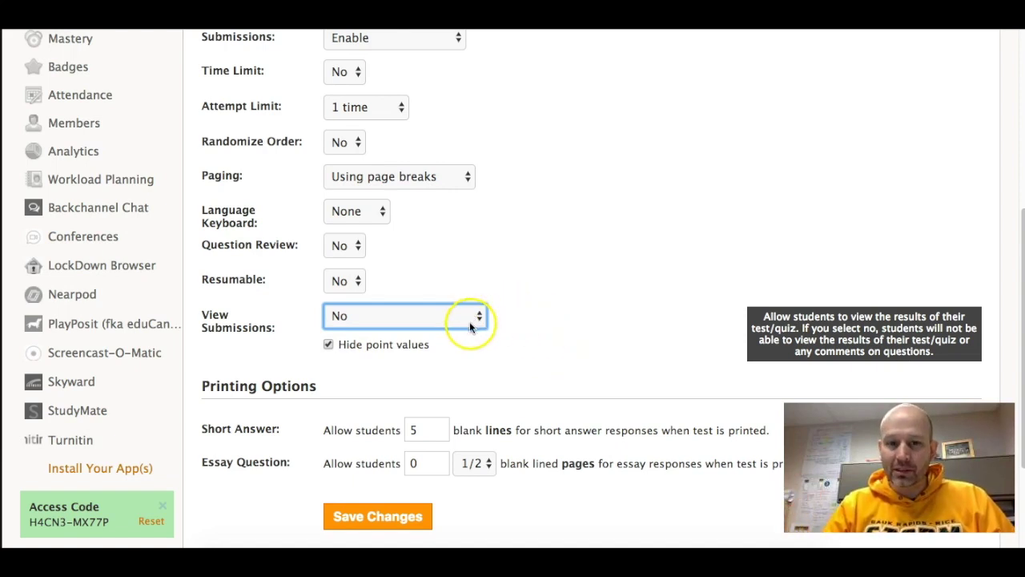
pyautogui.click(374, 515)
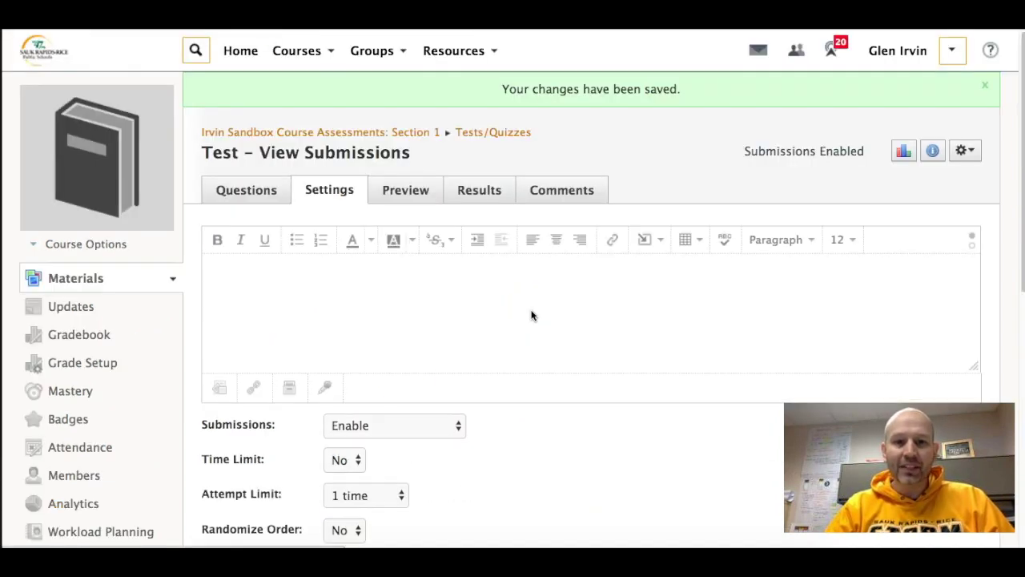
# - View the course as the sample student and open "Test – View Submissions" to check what that student can see
pyautogui.click(75, 278)
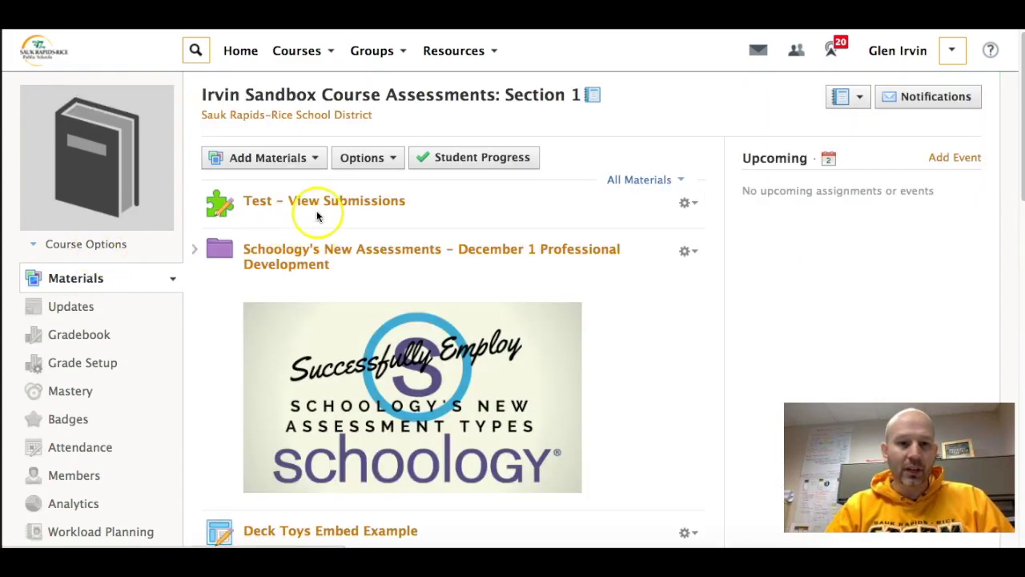
pyautogui.click(94, 245)
pyautogui.click(96, 274)
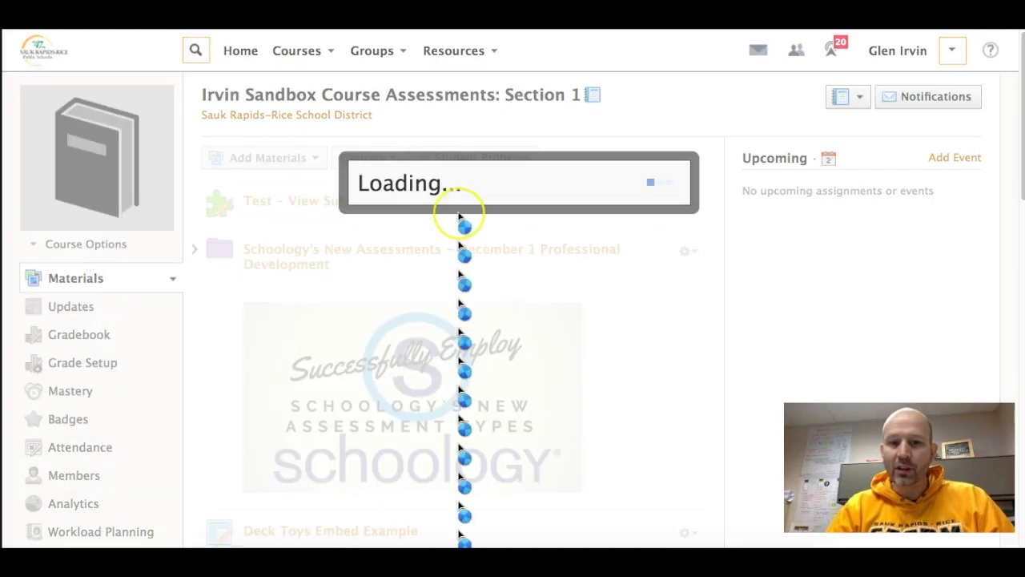
pyautogui.click(427, 225)
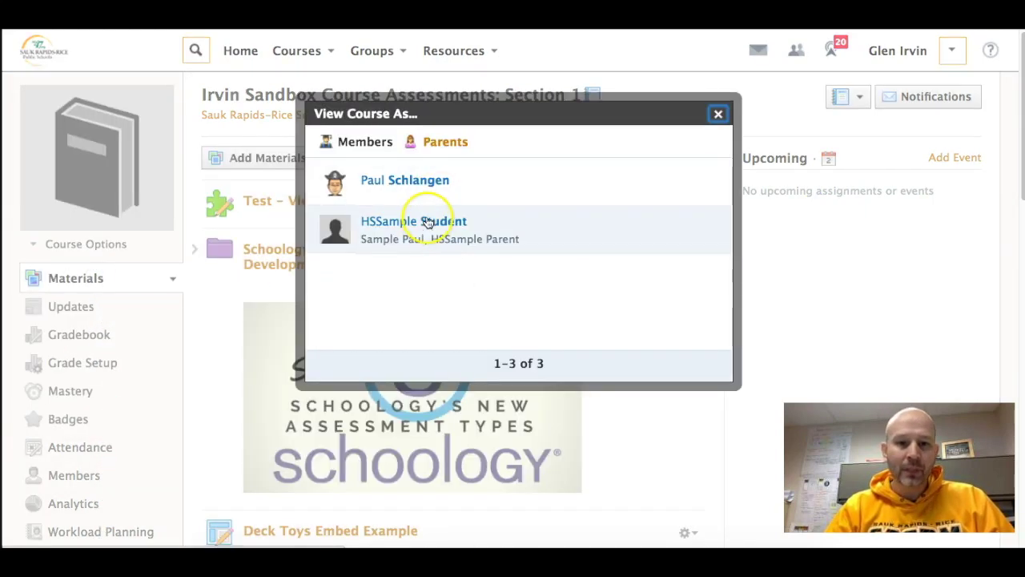
pyautogui.click(427, 227)
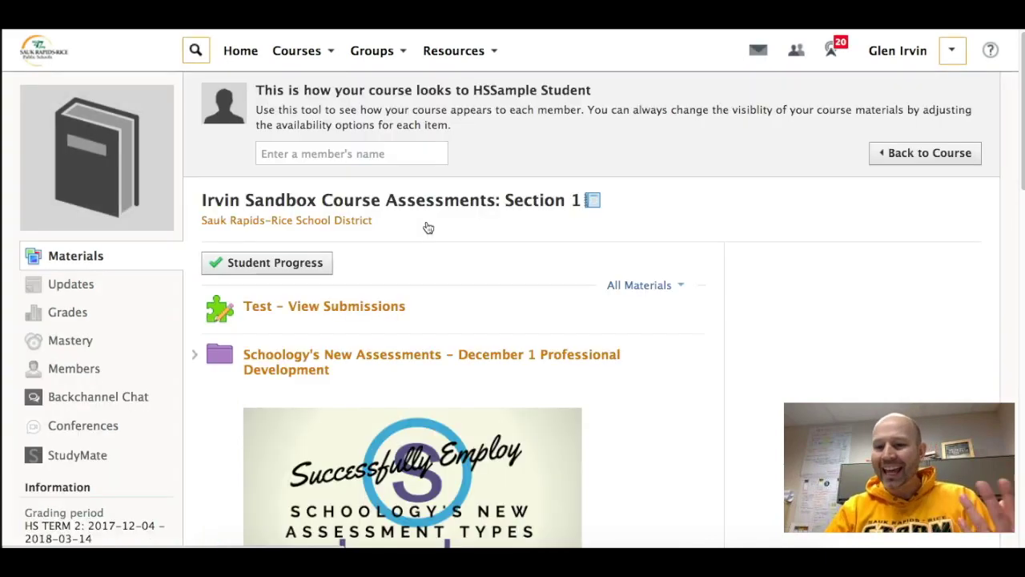
pyautogui.click(357, 311)
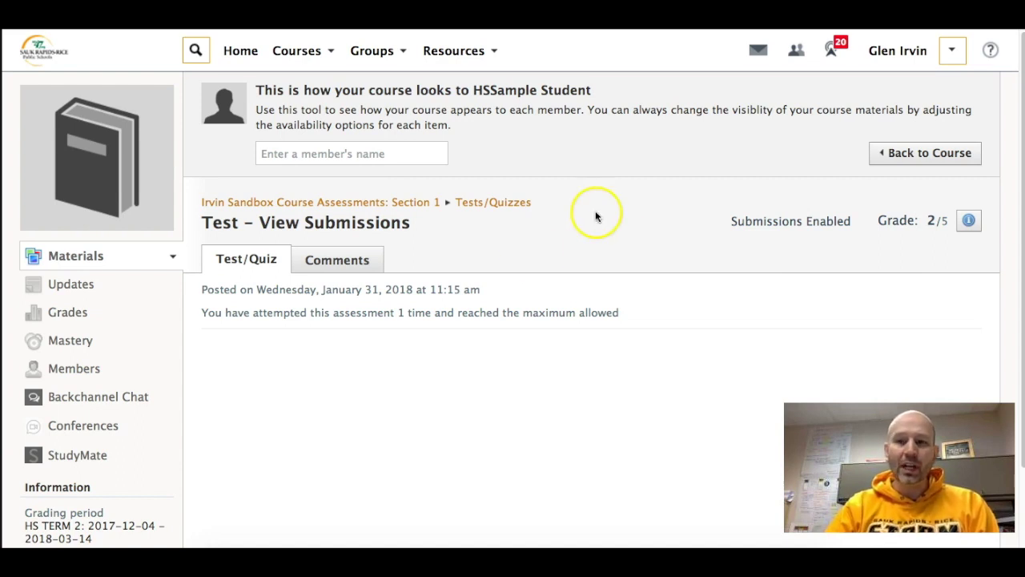
# - Return to the teacher's course view, set the View Submissions setting of "Test – View Submissions" to Yes and save the changes
pyautogui.click(908, 159)
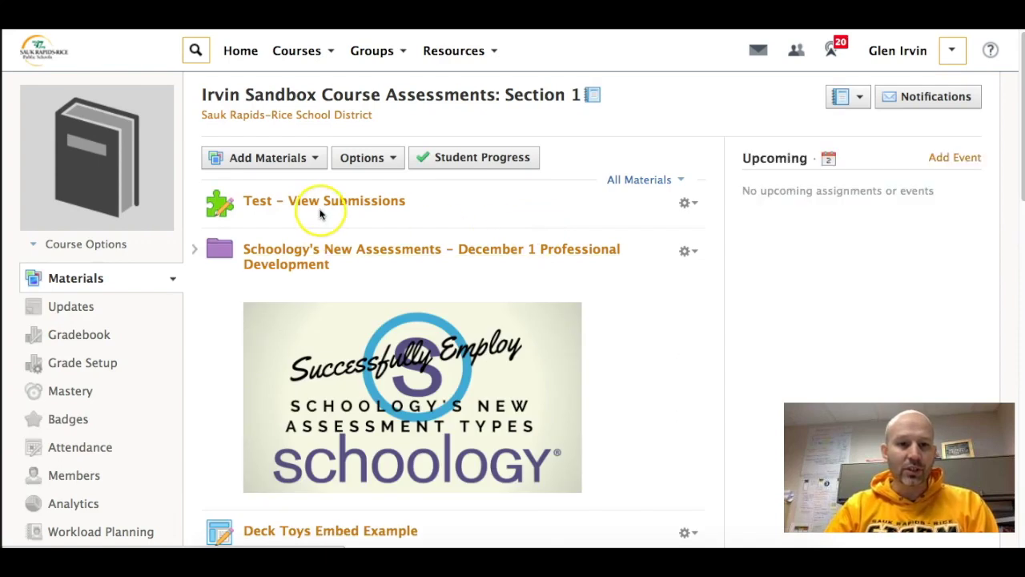
pyautogui.click(328, 200)
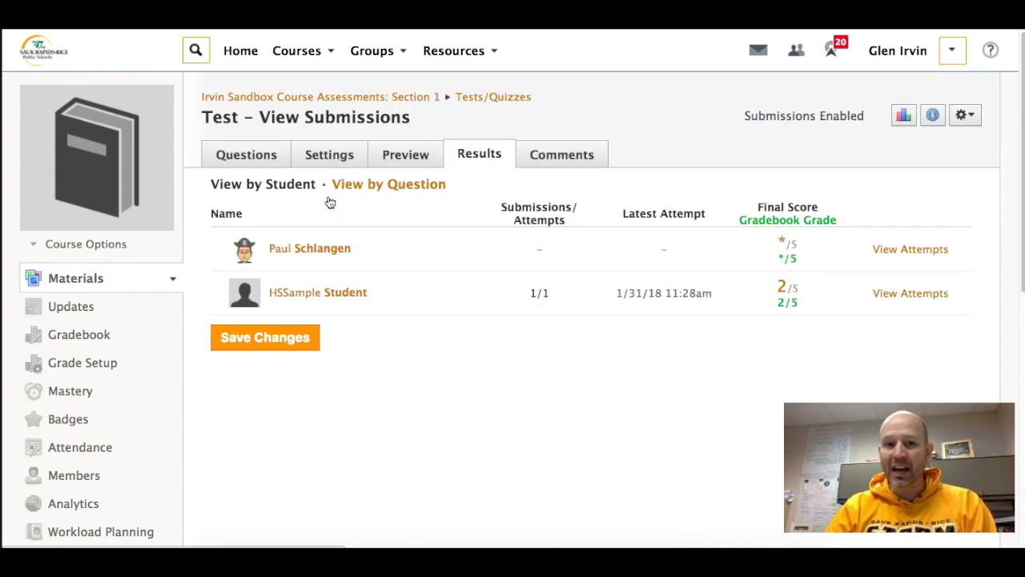
pyautogui.click(333, 163)
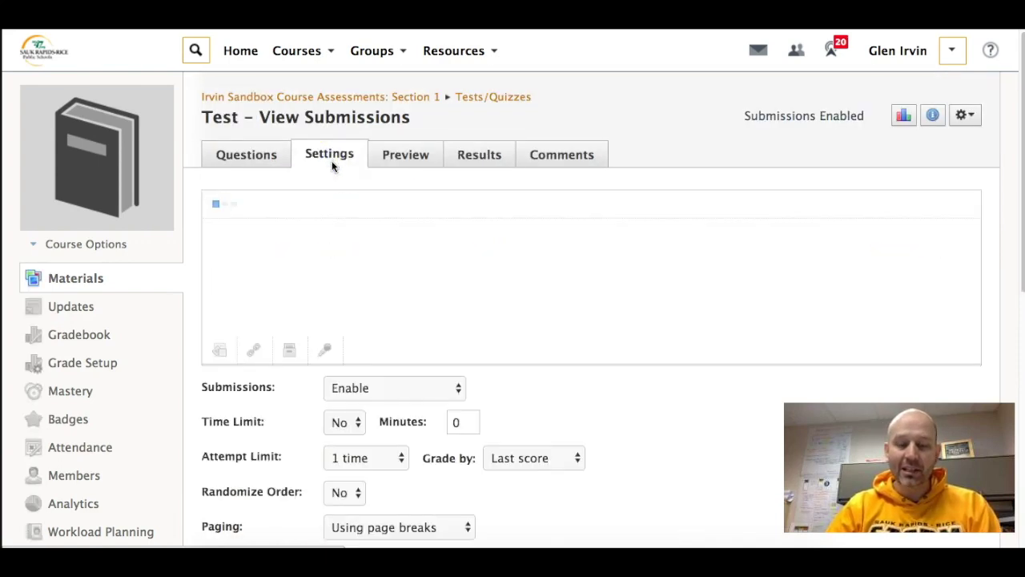
pyautogui.scroll(-5, 535, 436)
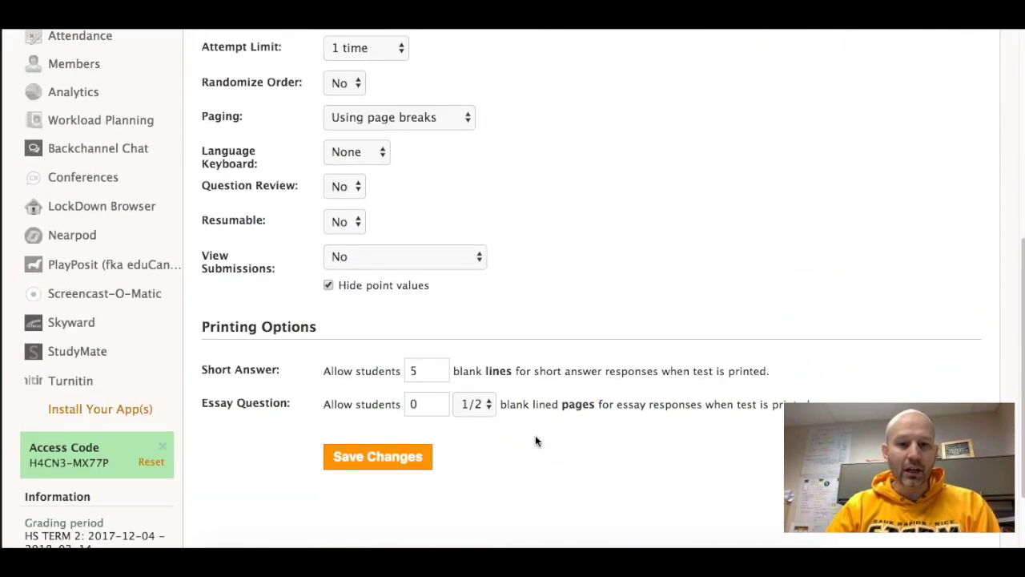
pyautogui.click(395, 257)
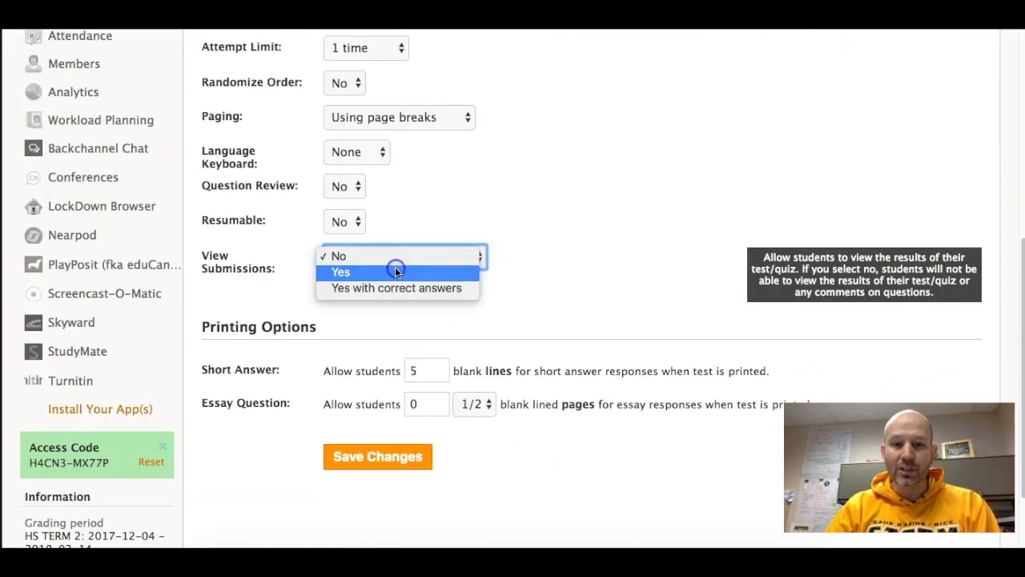
pyautogui.click(395, 270)
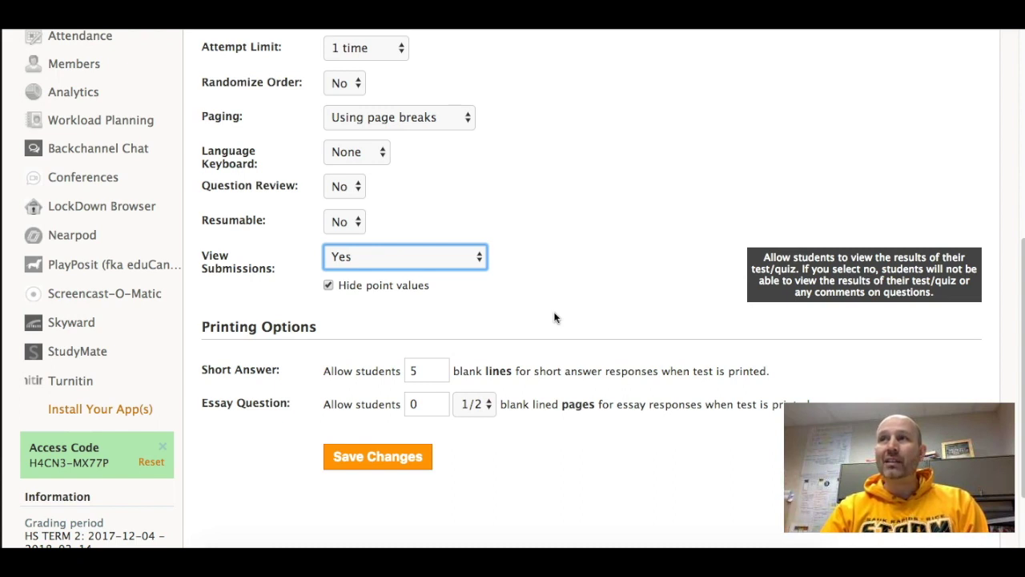
pyautogui.click(455, 254)
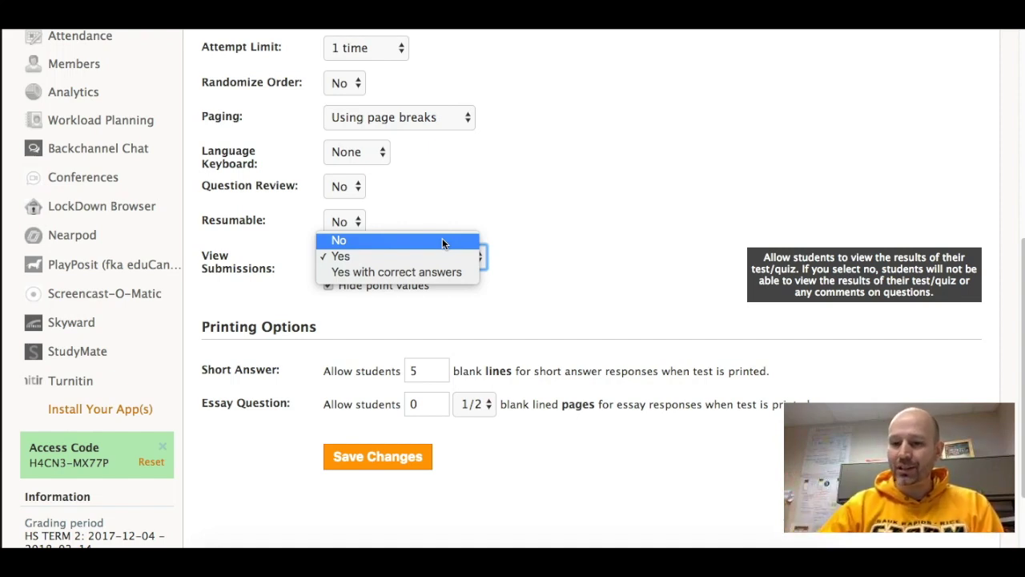
pyautogui.click(434, 254)
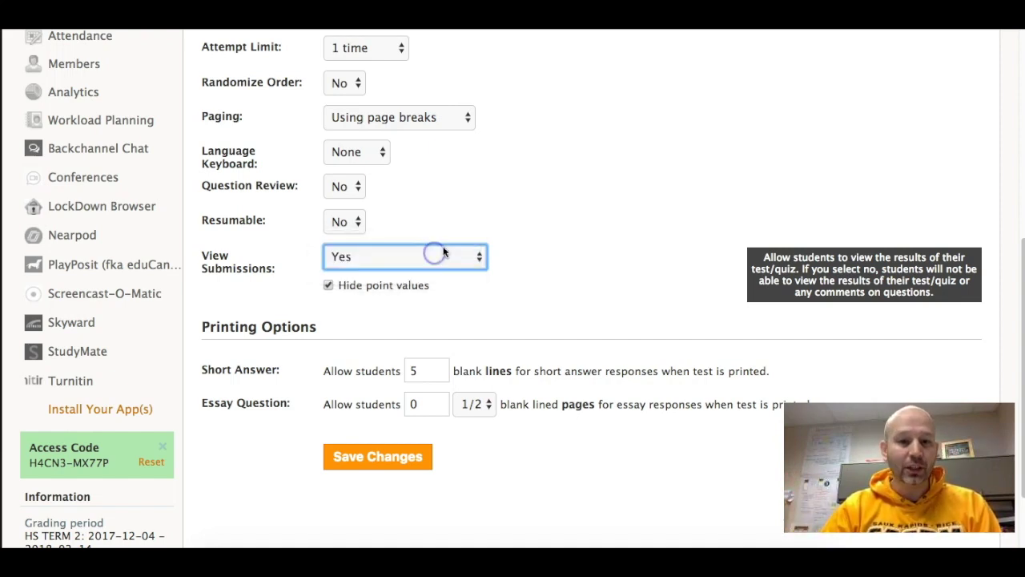
pyautogui.click(366, 459)
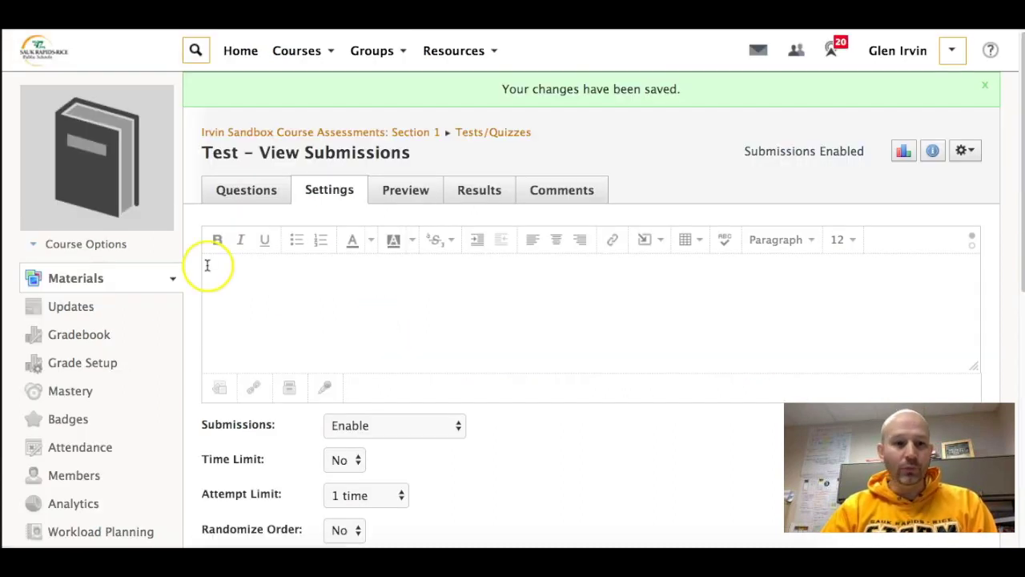
# - View the course as the sample student again and examine the submissions list of "Test – View Submissions"
pyautogui.click(111, 244)
pyautogui.click(95, 272)
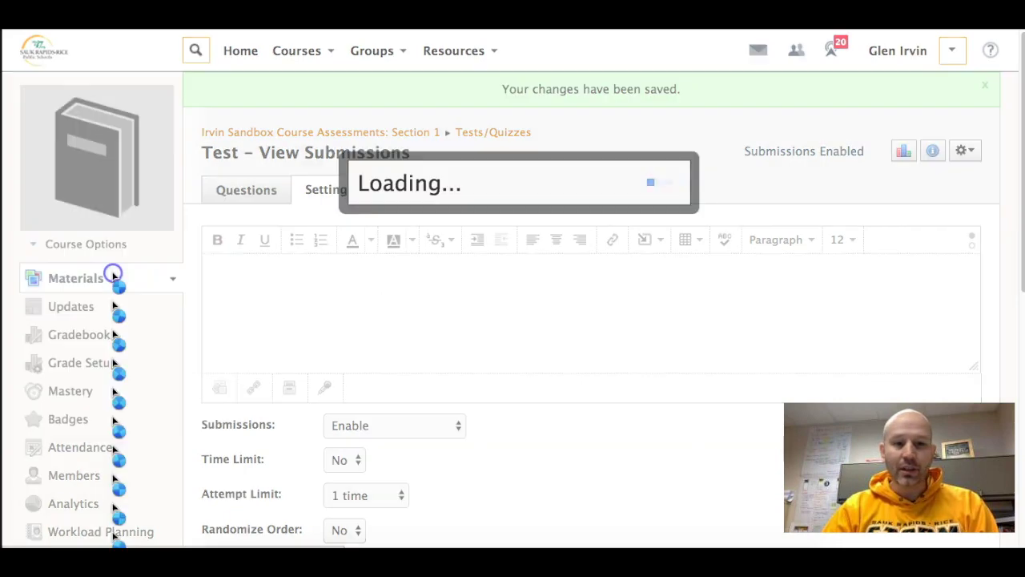
pyautogui.click(434, 222)
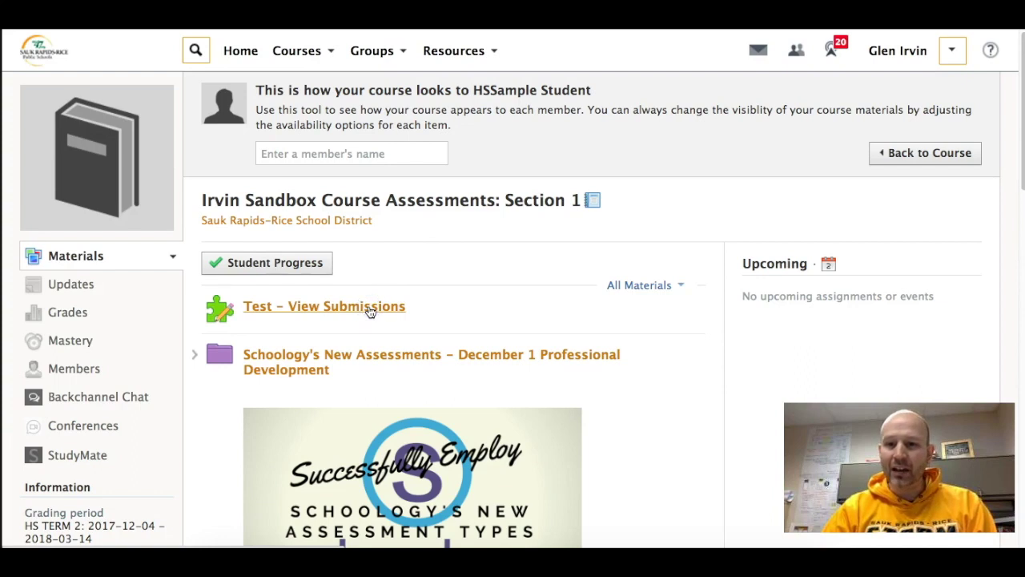
pyautogui.click(370, 310)
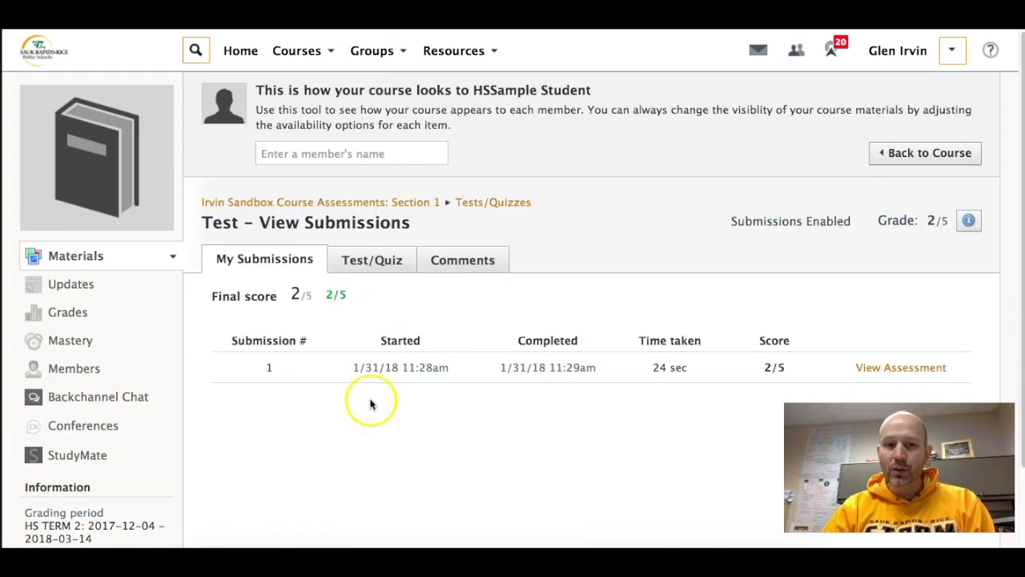
pyautogui.scroll(-2, 370, 404)
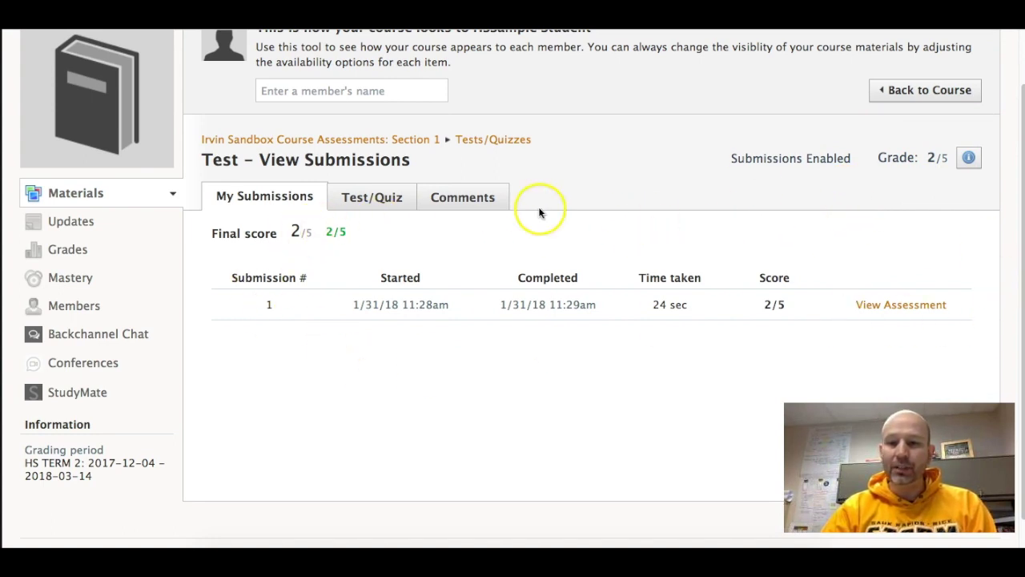
pyautogui.scroll(-1, 403, 403)
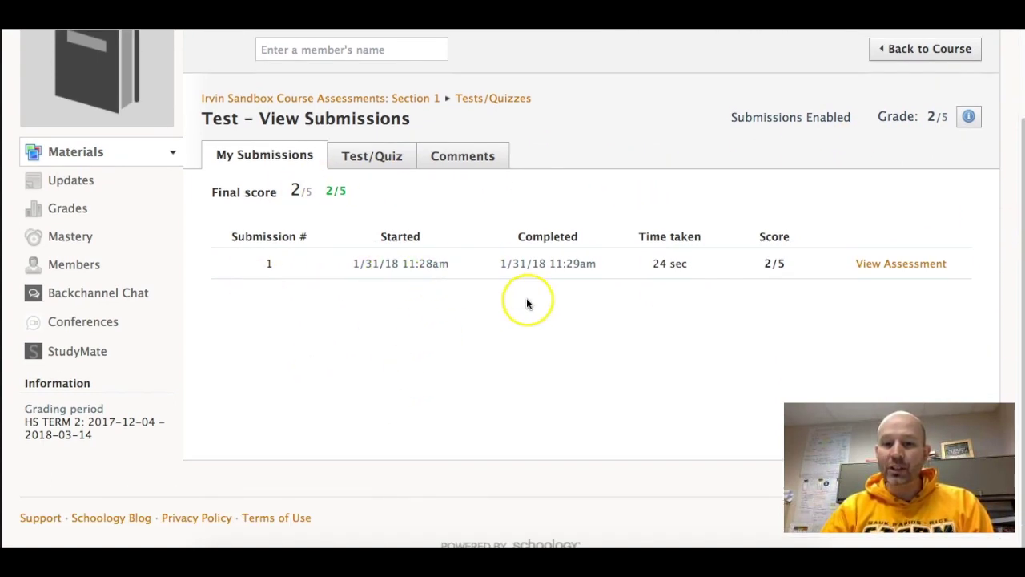
pyautogui.scroll(1, 527, 302)
pyautogui.scroll(-1, 527, 302)
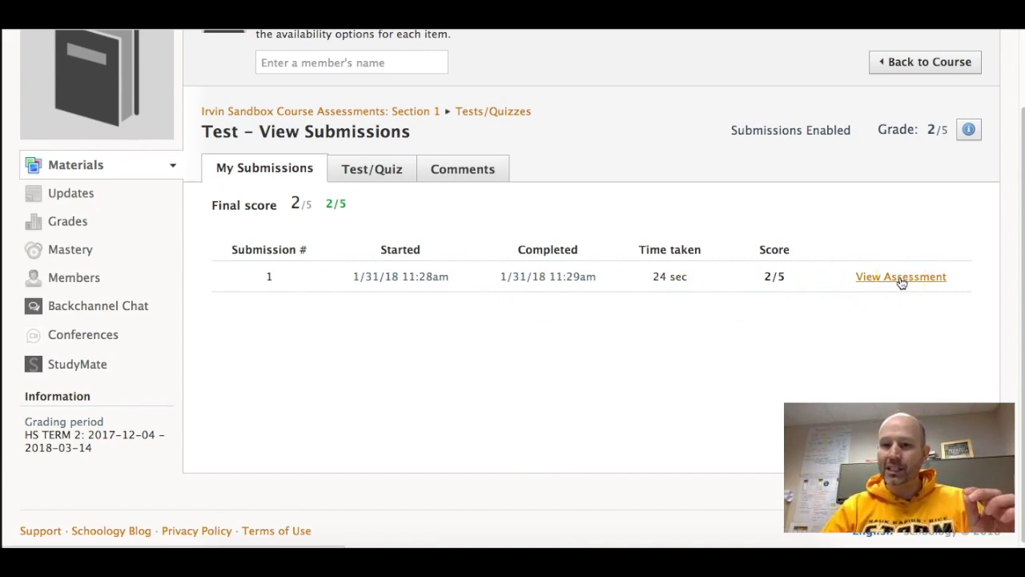
# - Open the student's submitted assessment, review how the answers to questions 1 to 5 are marked, and return to the course
pyautogui.click(901, 277)
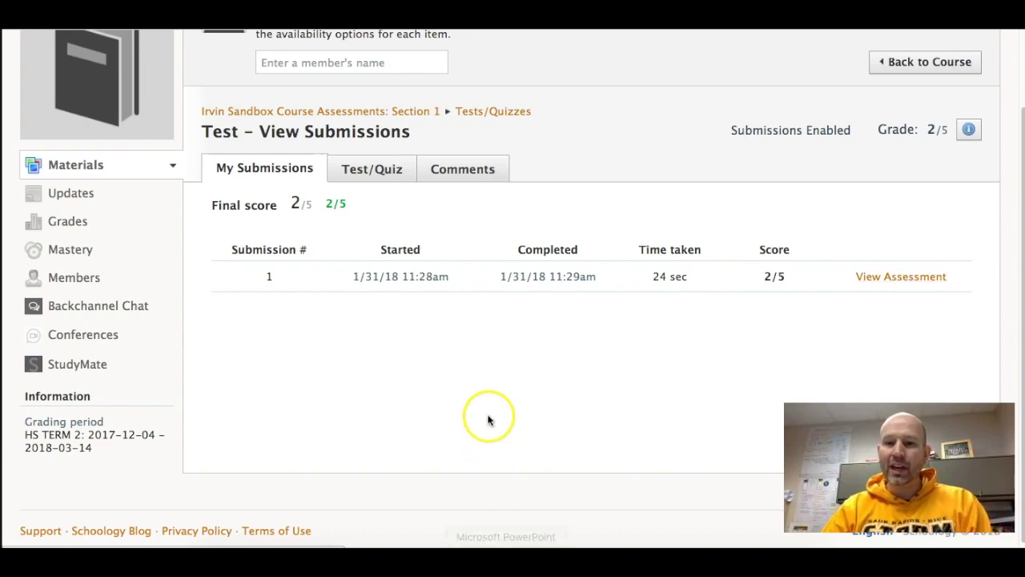
pyautogui.scroll(-3, 612, 438)
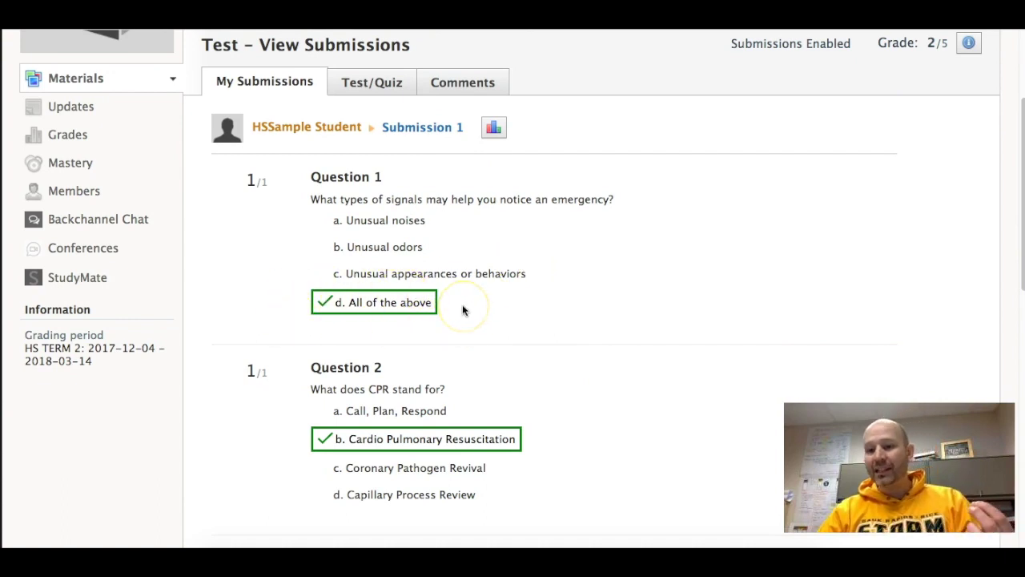
pyautogui.click(387, 312)
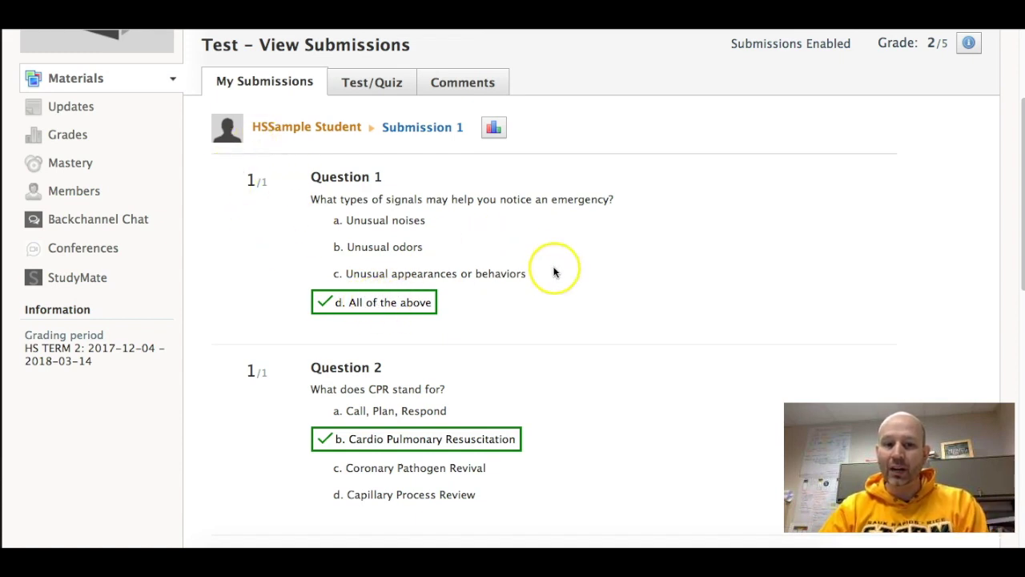
pyautogui.scroll(-3, 572, 296)
pyautogui.scroll(-3, 497, 337)
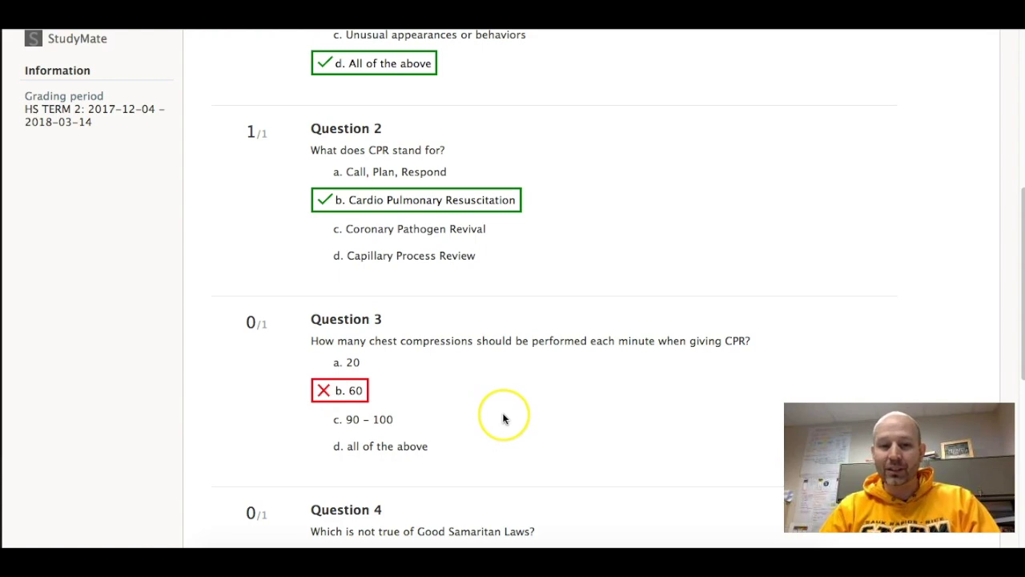
pyautogui.scroll(-1, 502, 418)
pyautogui.scroll(-2, 503, 418)
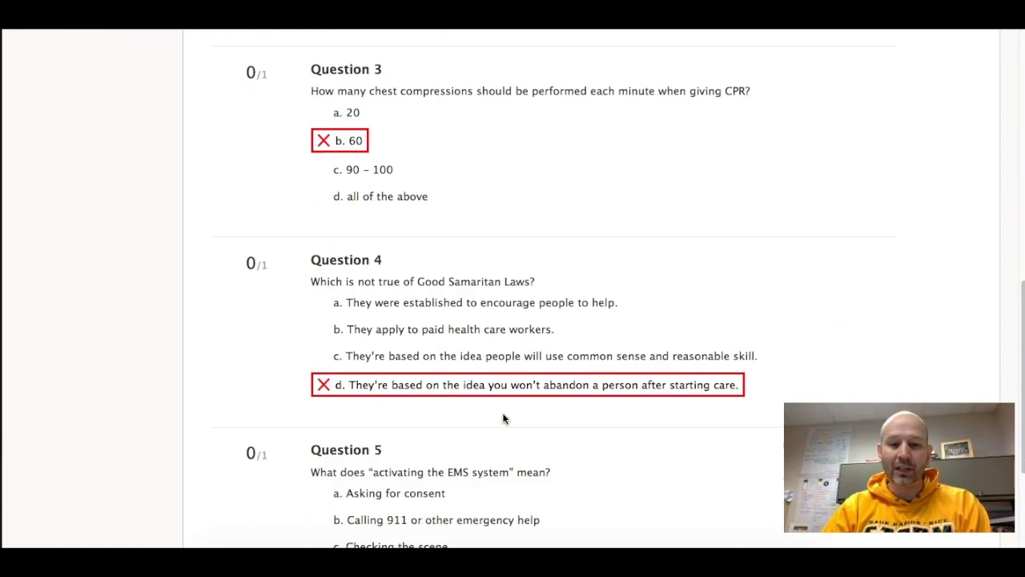
pyautogui.scroll(-3, 457, 496)
pyautogui.scroll(3, 457, 504)
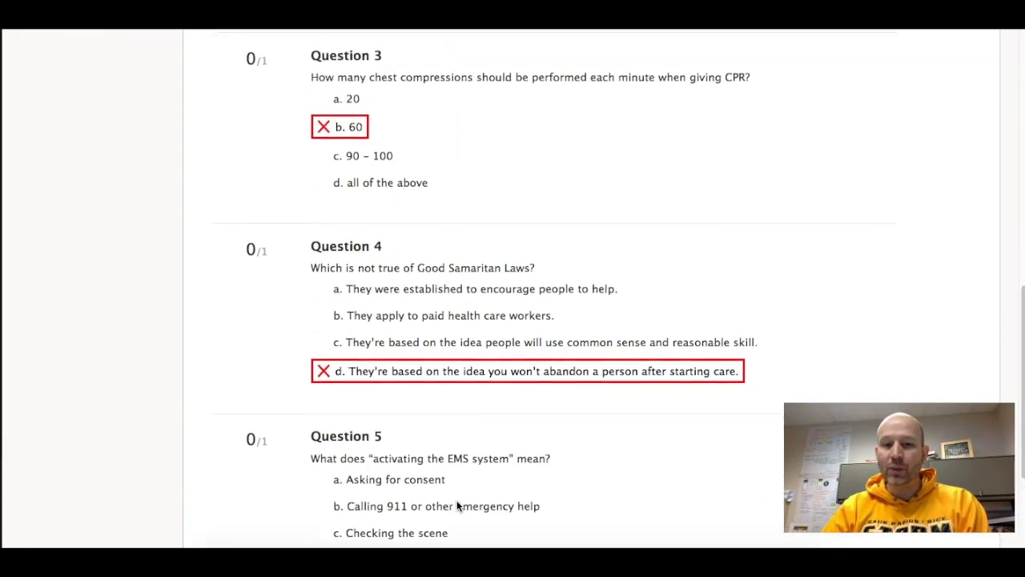
pyautogui.scroll(15, 457, 503)
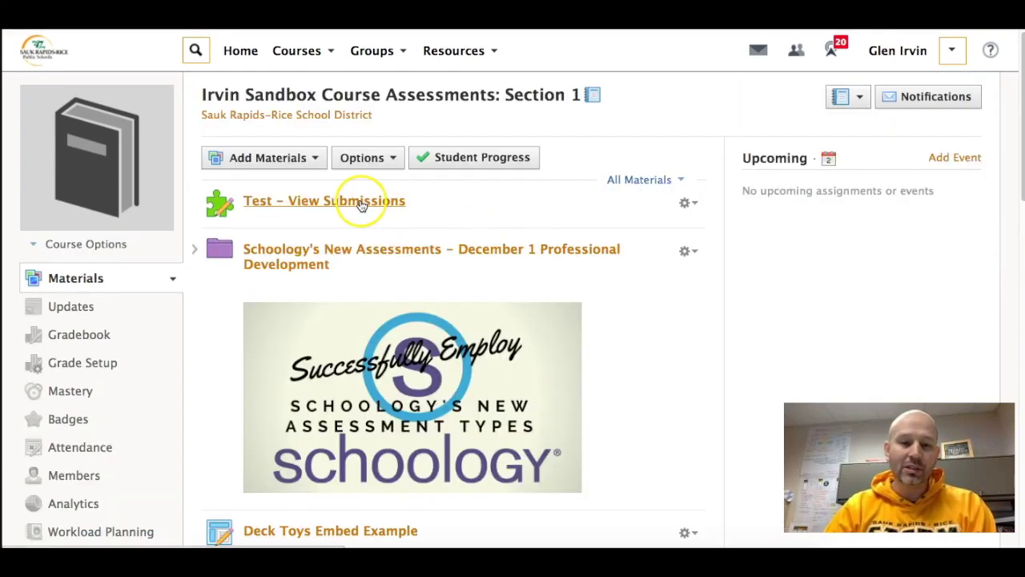
# - Open the settings of "Test – View Submissions", set View Submissions to "Yes with correct answers" and save the changes
pyautogui.click(361, 204)
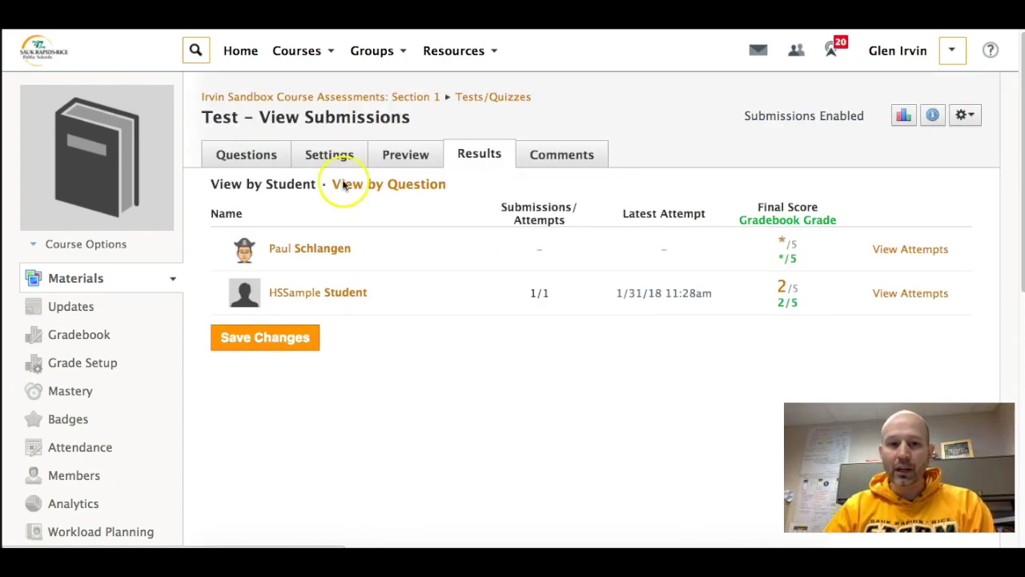
pyautogui.click(331, 160)
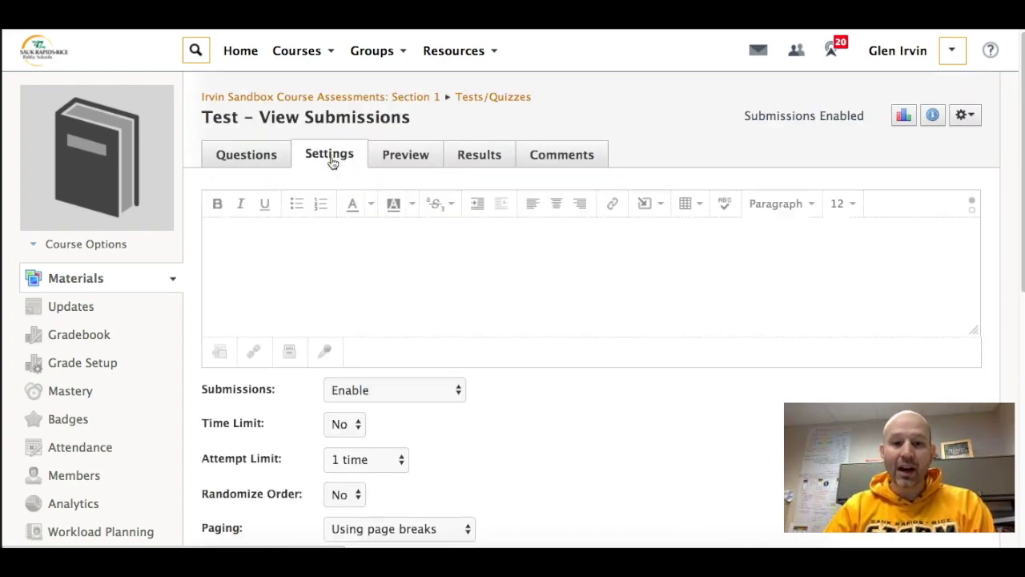
pyautogui.scroll(-5, 468, 429)
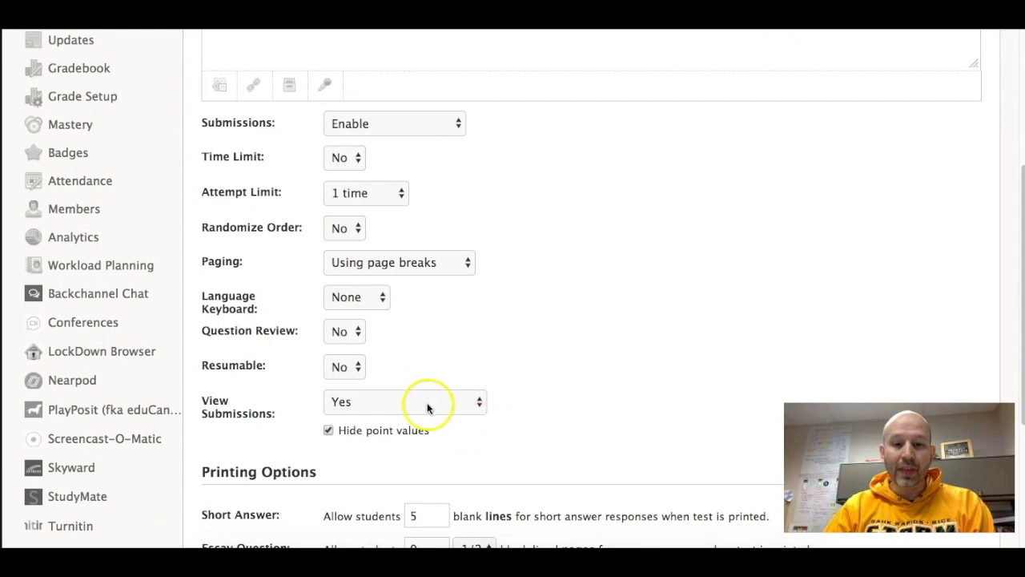
pyautogui.click(425, 405)
pyautogui.click(426, 414)
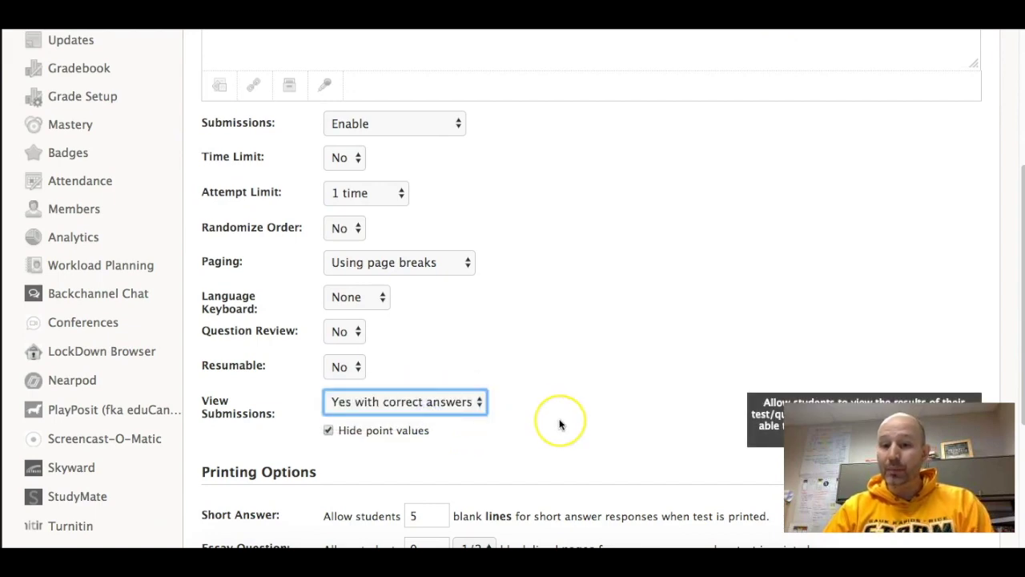
pyautogui.scroll(-3, 560, 425)
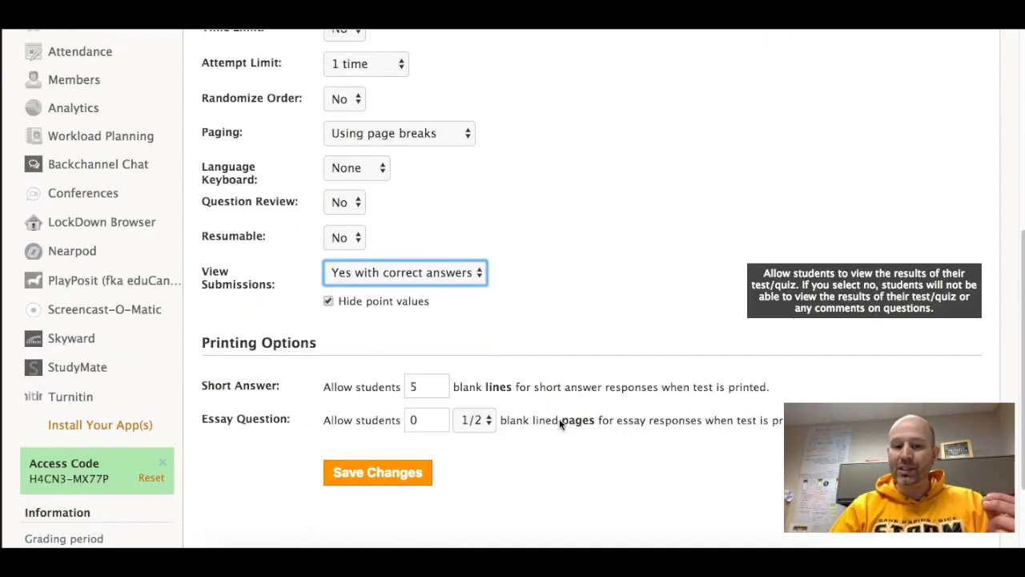
pyautogui.click(408, 475)
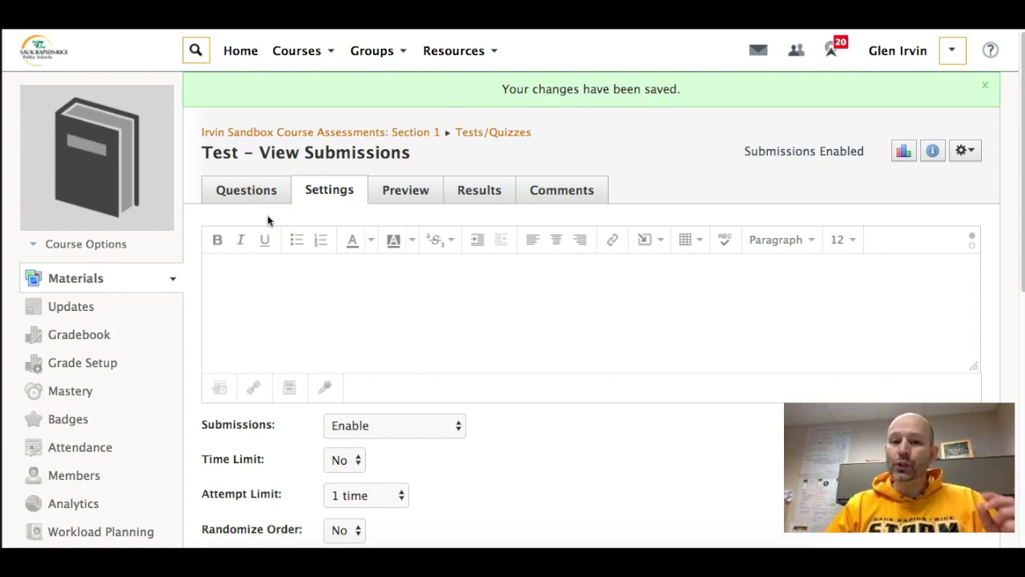
pyautogui.scroll(-5, 525, 449)
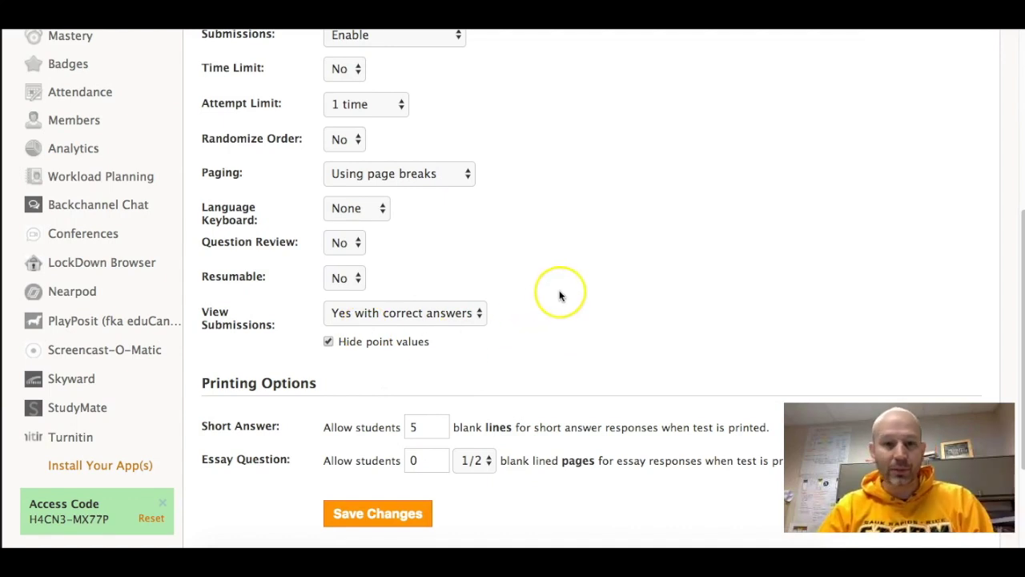
pyautogui.scroll(5, 559, 294)
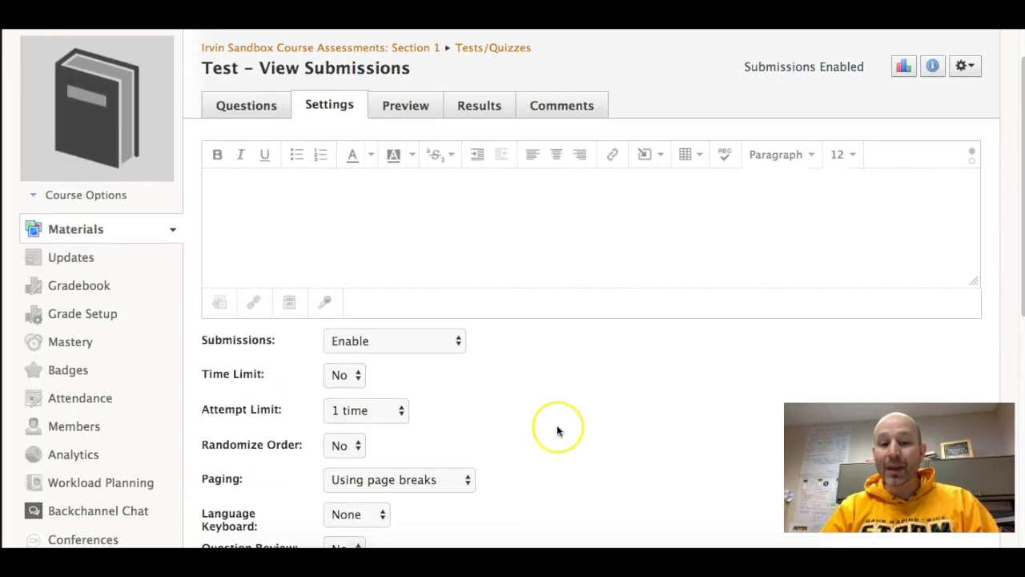
pyautogui.scroll(-3, 557, 425)
pyautogui.scroll(3, 557, 425)
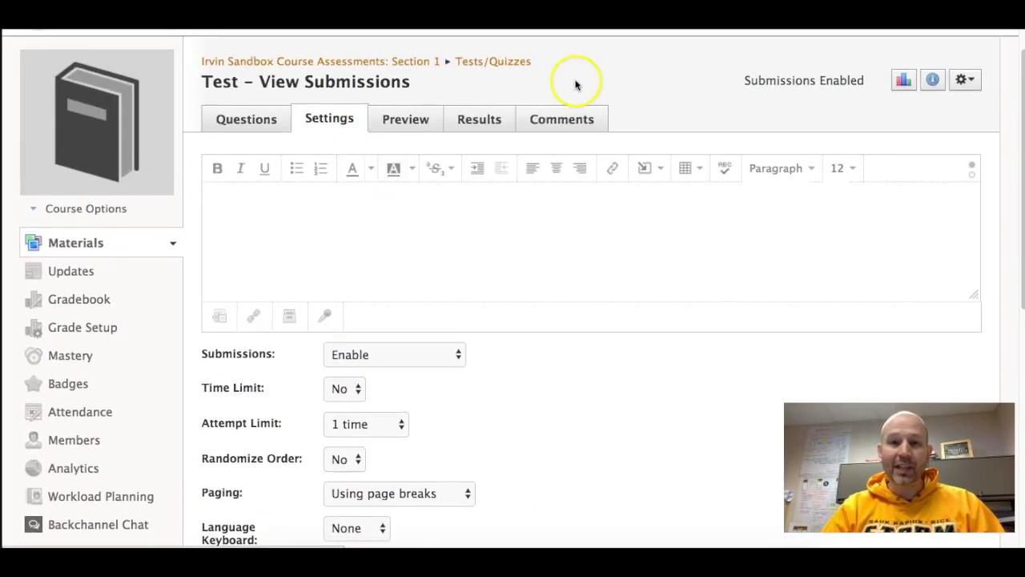
# - View the course as the sample student and open "Test – View Submissions" to check its submissions list
pyautogui.click(106, 210)
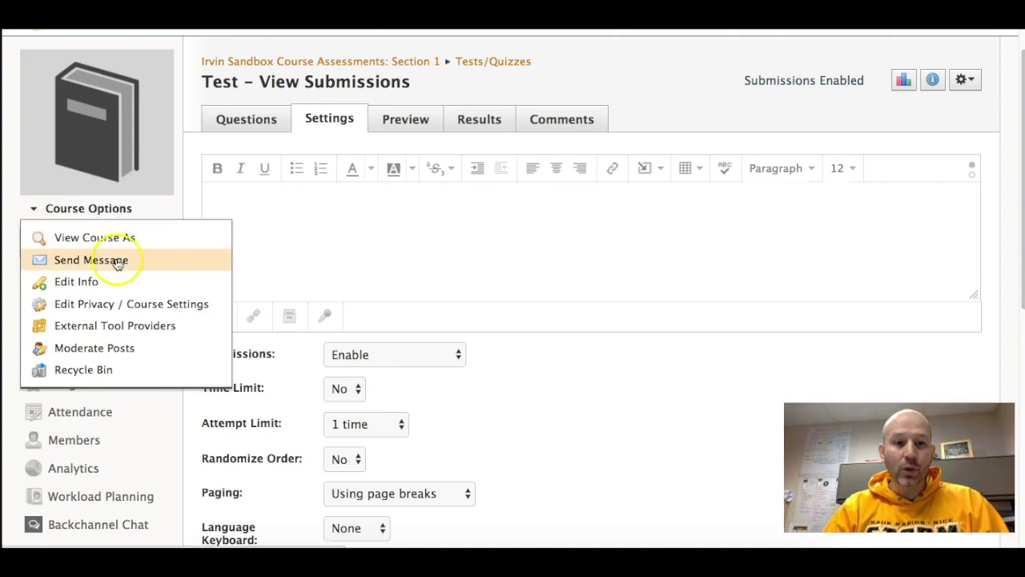
pyautogui.rightClick(120, 236)
pyautogui.click(96, 233)
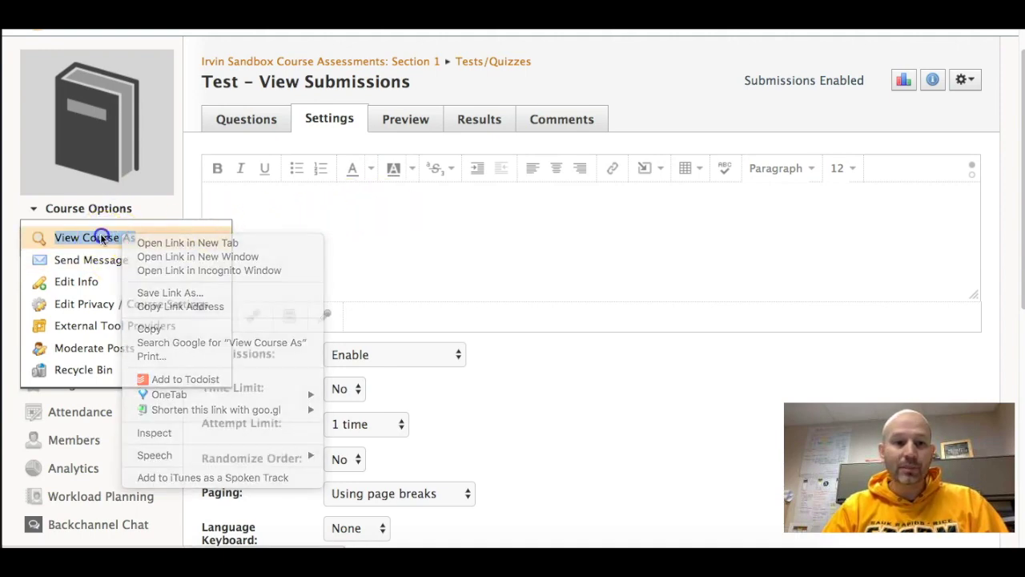
pyautogui.click(413, 220)
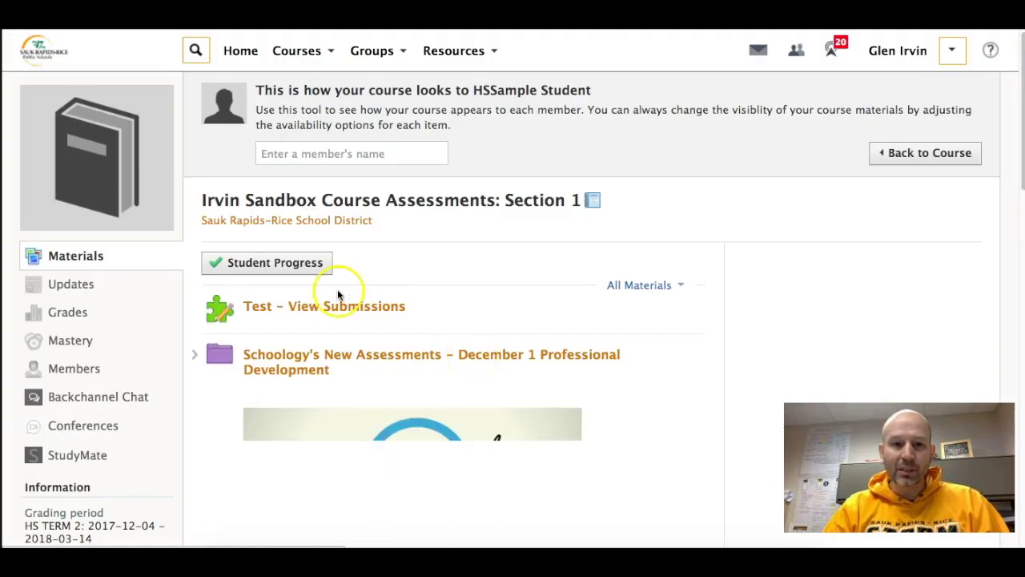
pyautogui.click(337, 309)
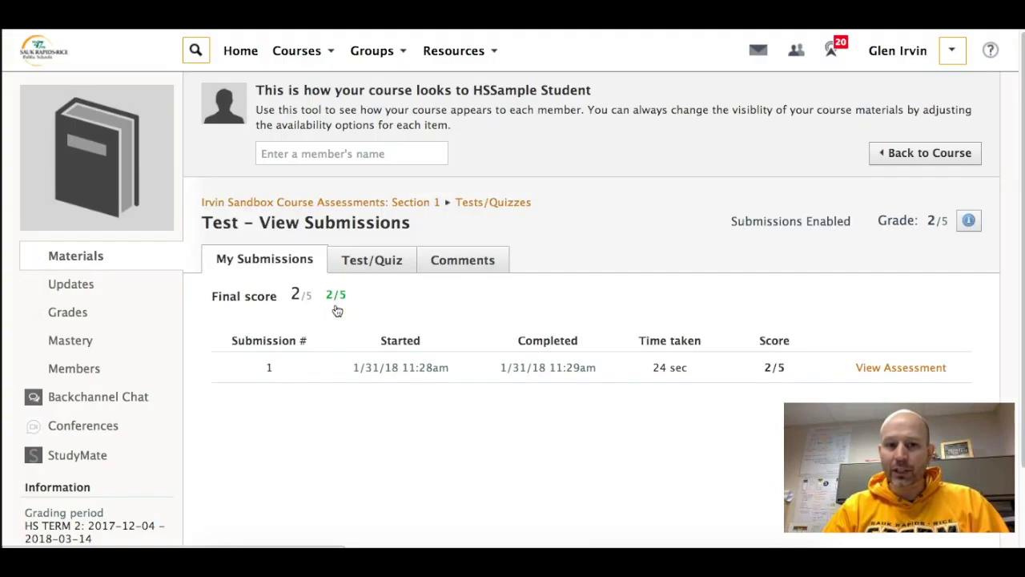
pyautogui.scroll(-2, 513, 336)
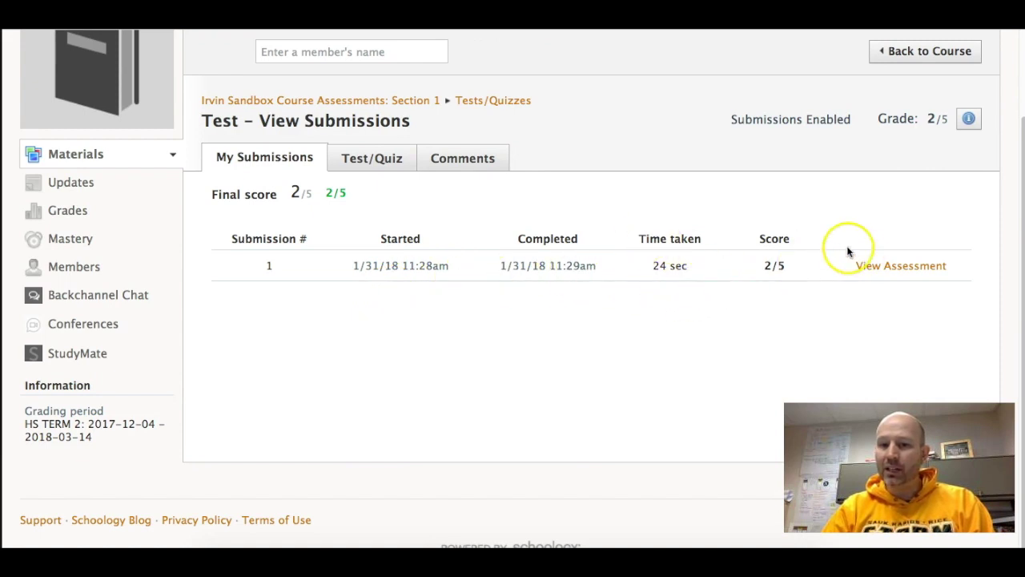
# - Open the sample student's submitted assessment and review how the given and correct answers are marked from question 1 onward
pyautogui.click(902, 271)
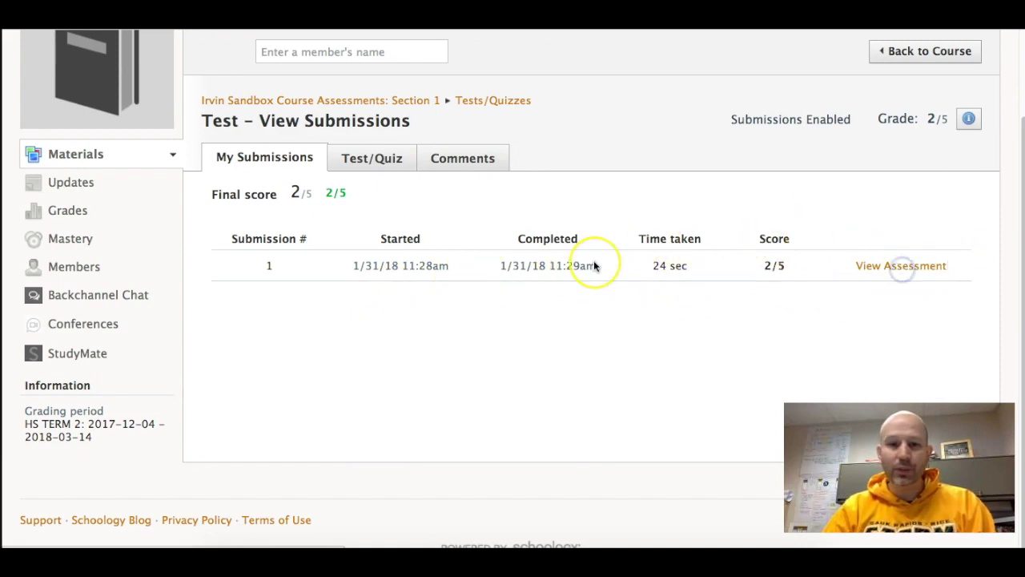
pyautogui.scroll(-3, 636, 407)
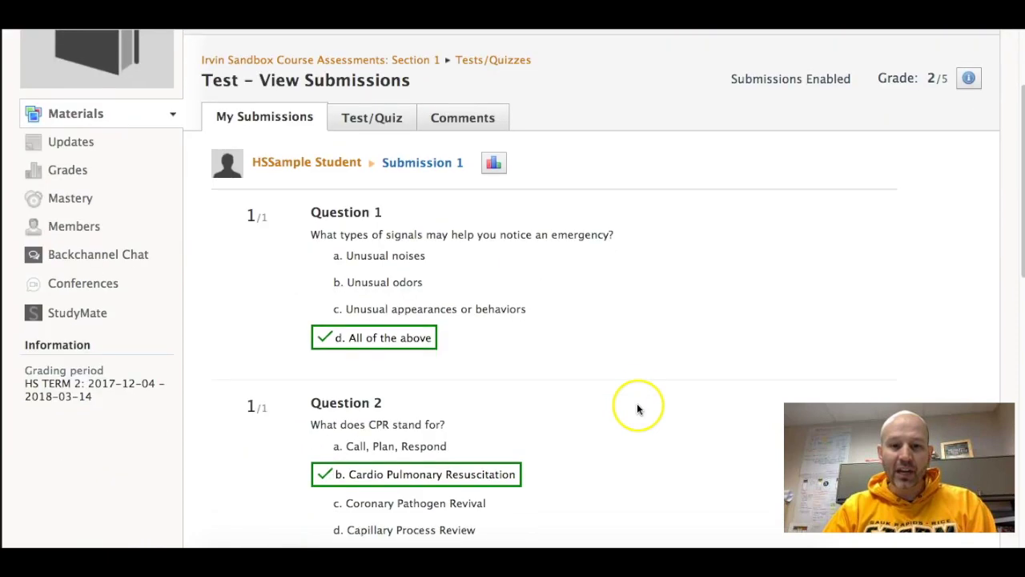
pyautogui.scroll(-4, 458, 411)
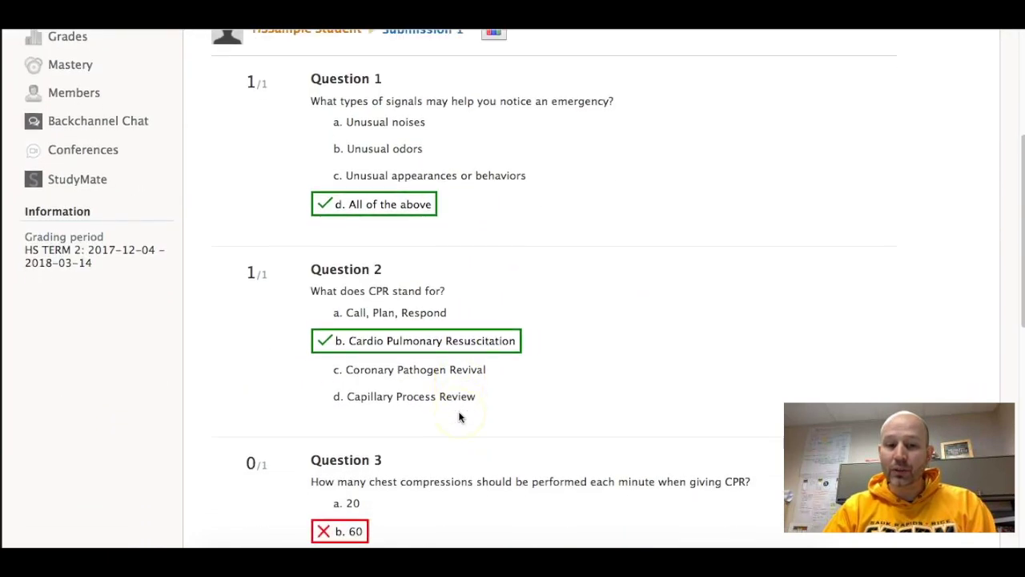
pyautogui.scroll(-3, 459, 416)
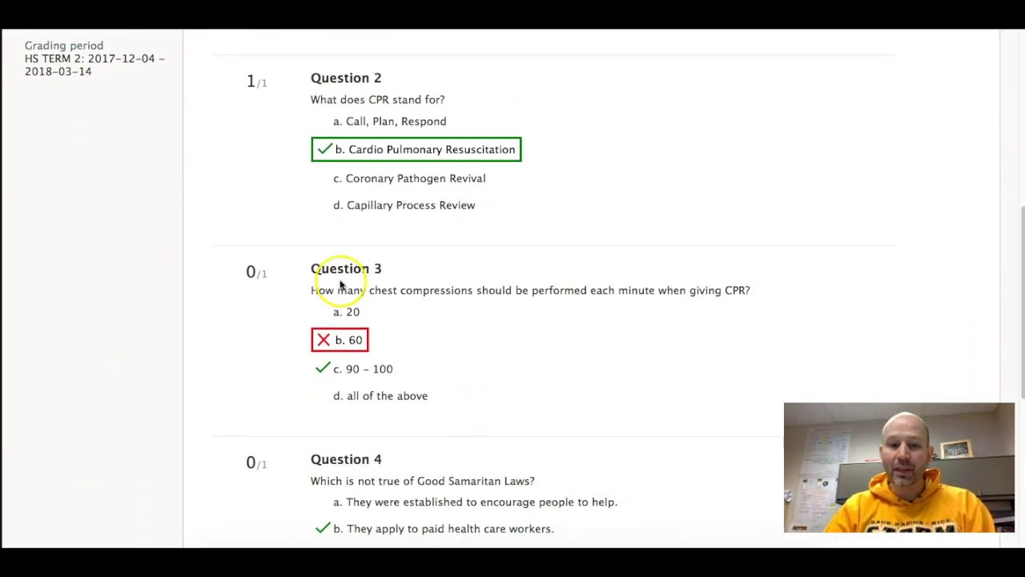